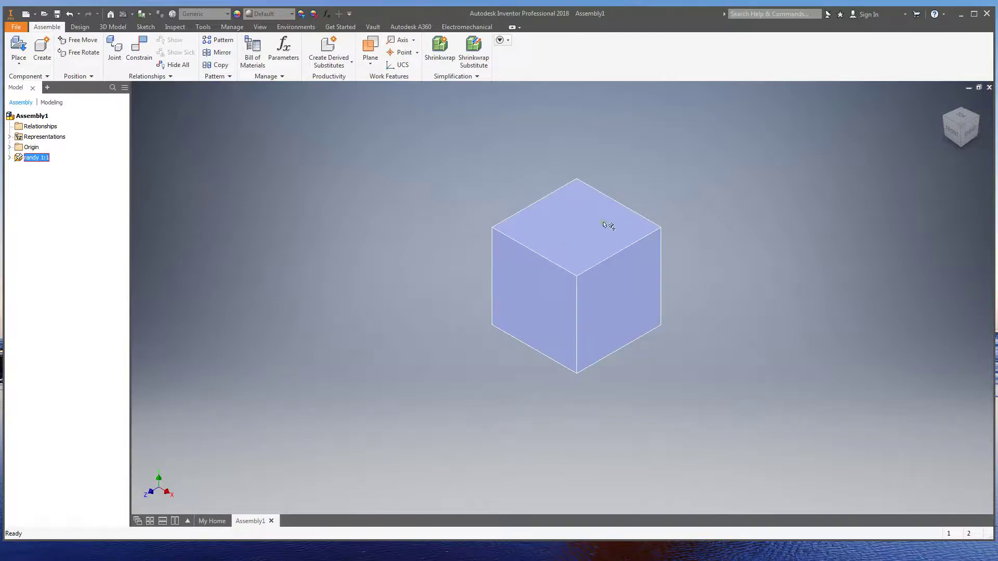
- Load the part files randy 2 and randy 3 together for placement in the assembly
middle_drag(668, 242, 602, 256)
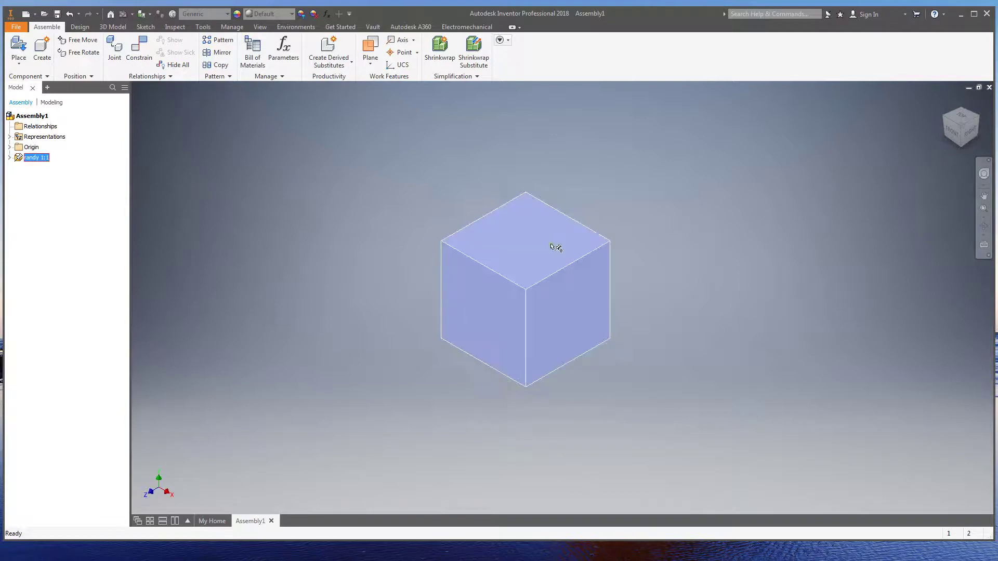
click(18, 158)
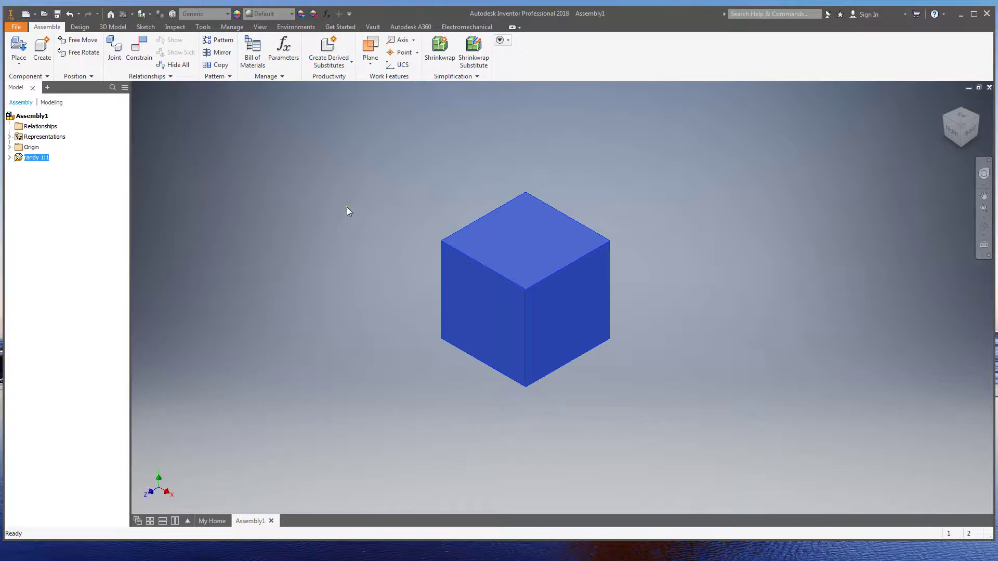
click(21, 50)
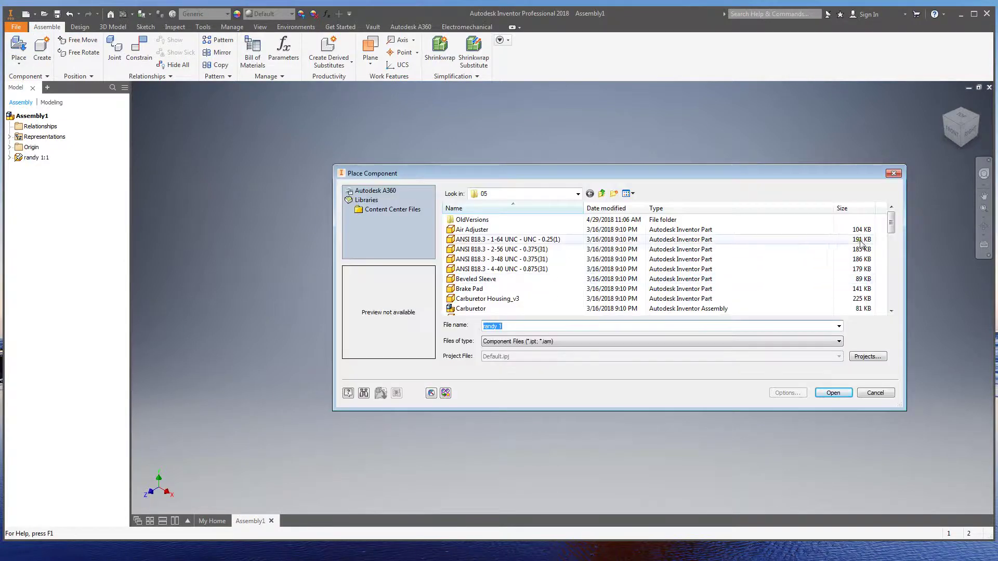
drag(890, 228, 887, 300)
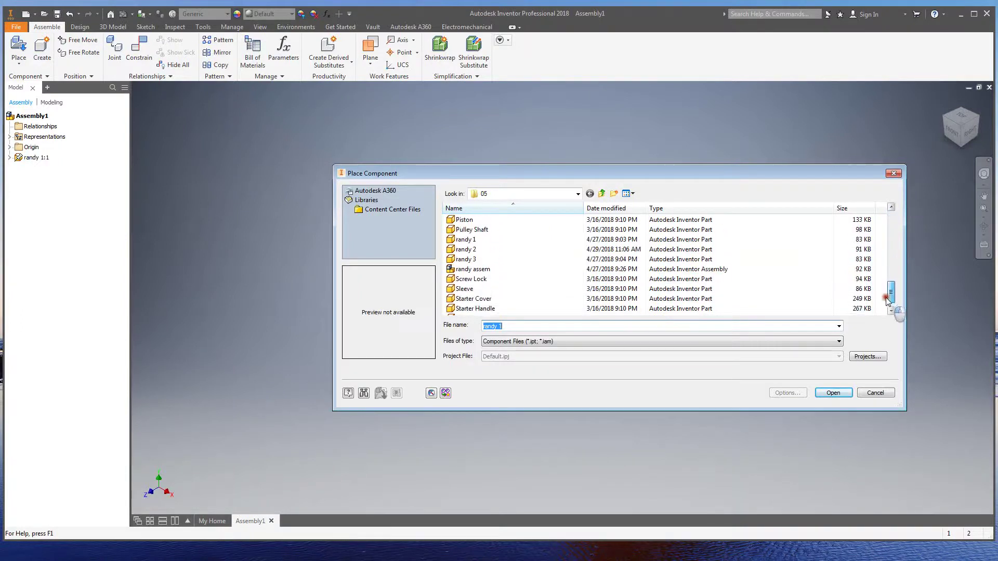
click(475, 251)
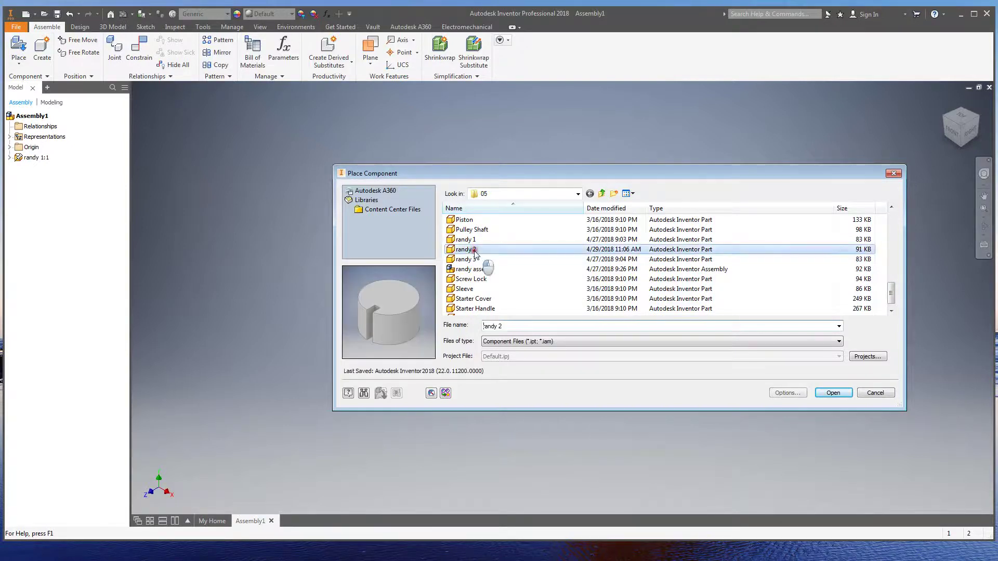
shift+click(474, 310)
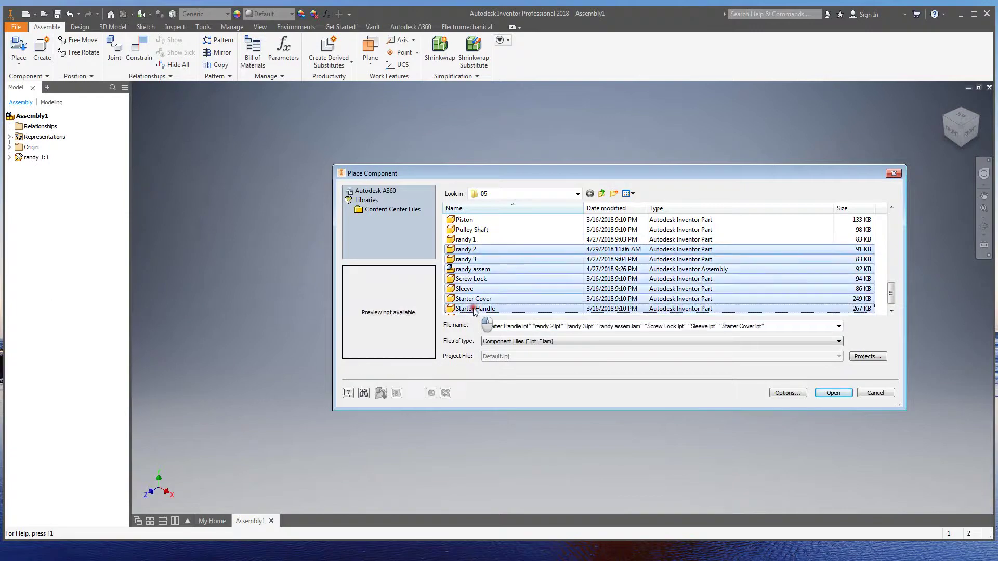
click(477, 252)
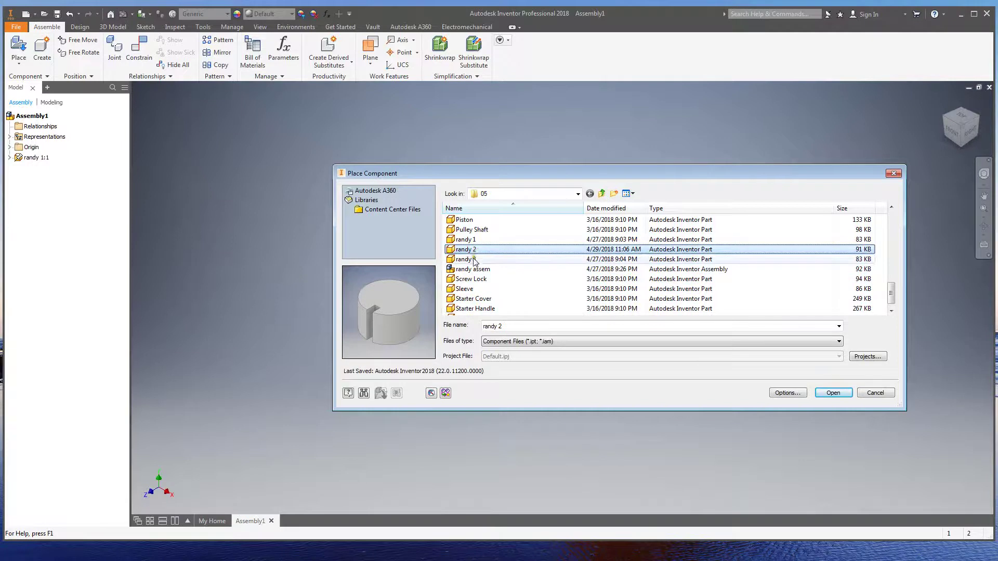
shift+click(474, 259)
shift+click(471, 269)
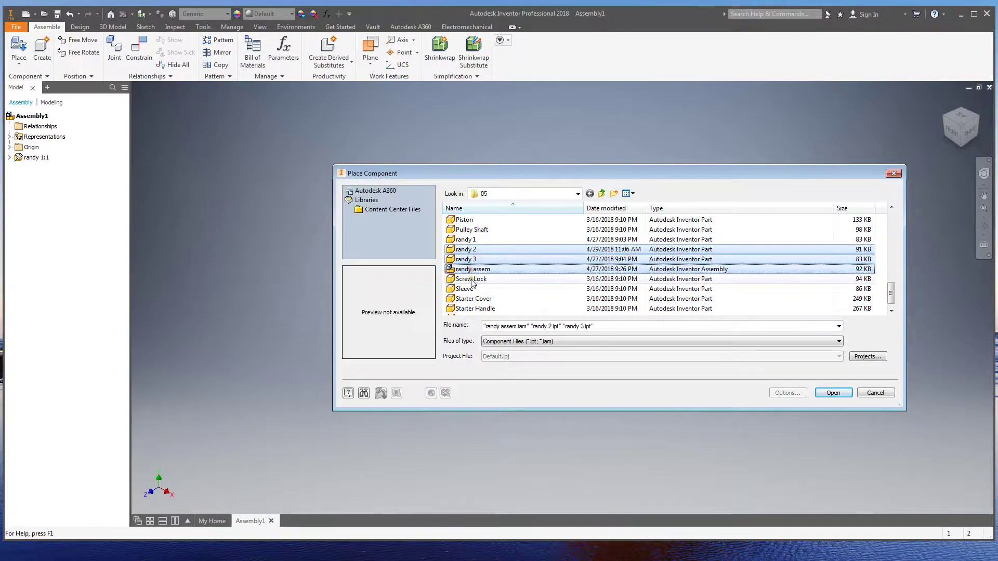
shift+click(471, 280)
ctrl+click(472, 269)
ctrl+click(471, 279)
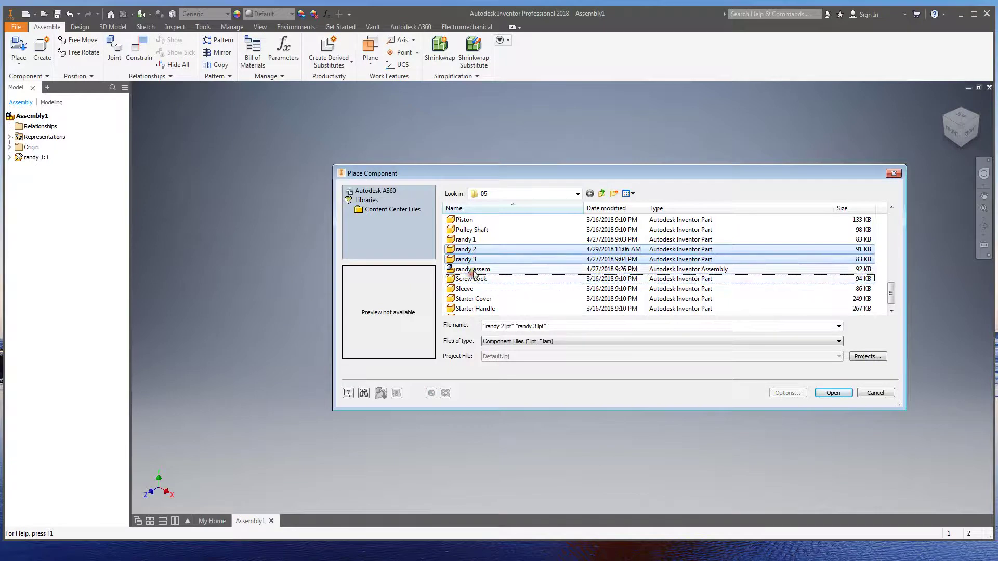
click(833, 393)
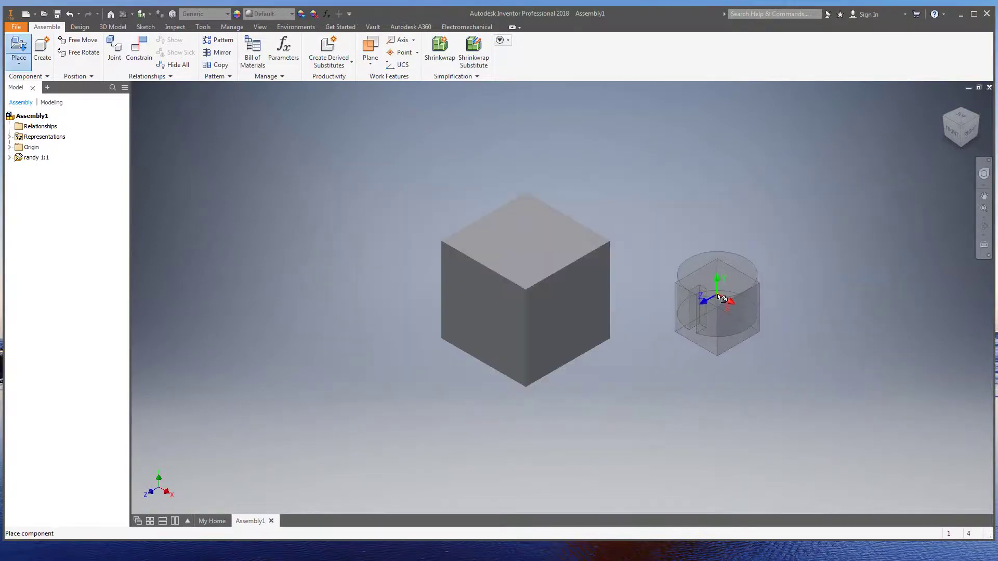
- Place one instance of both loaded parts beside the large cube and move the small cube clear of the slotted cylinder
scroll(524, 223, up, 3)
scroll(568, 223, down, 5)
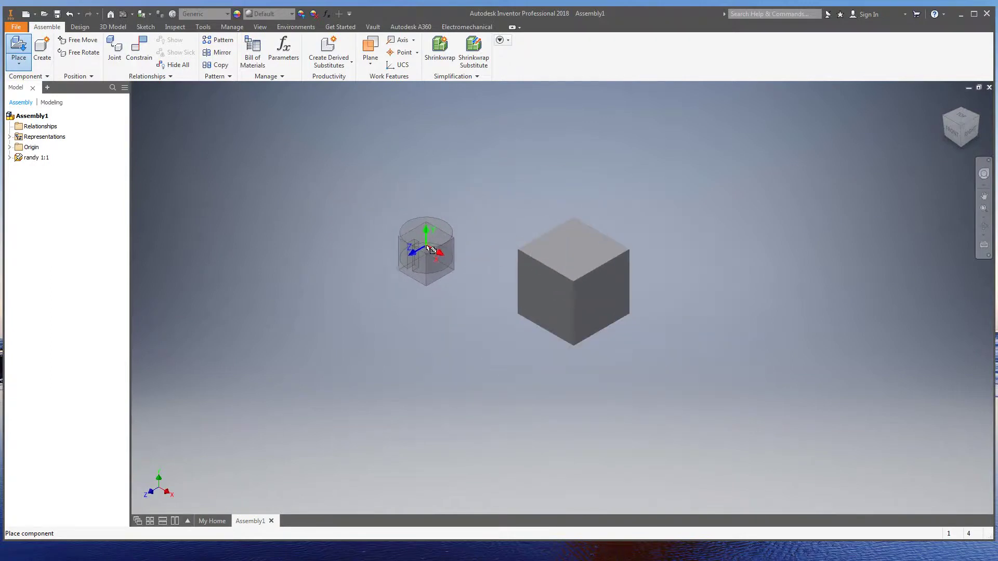
click(421, 243)
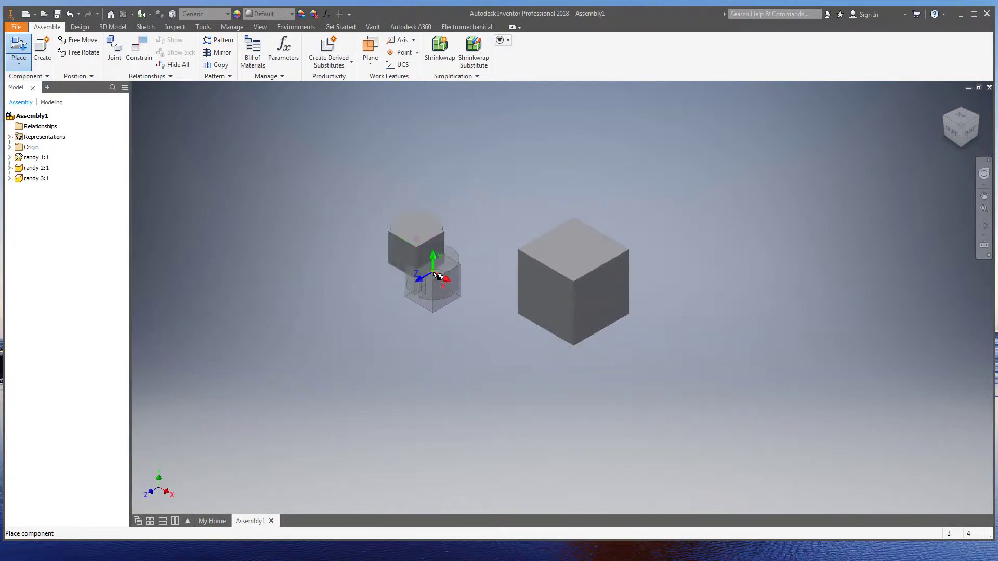
key(Escape)
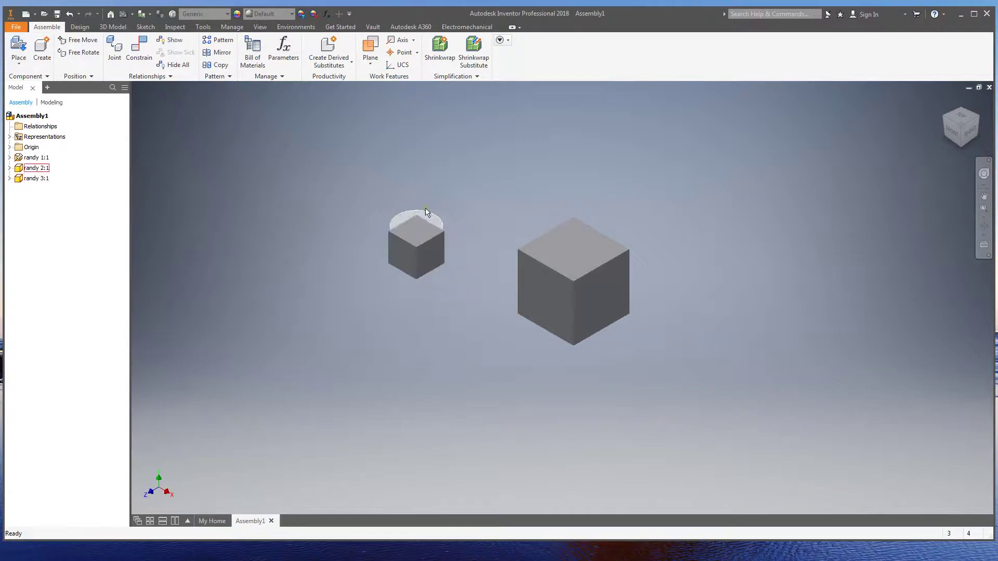
drag(424, 238, 362, 299)
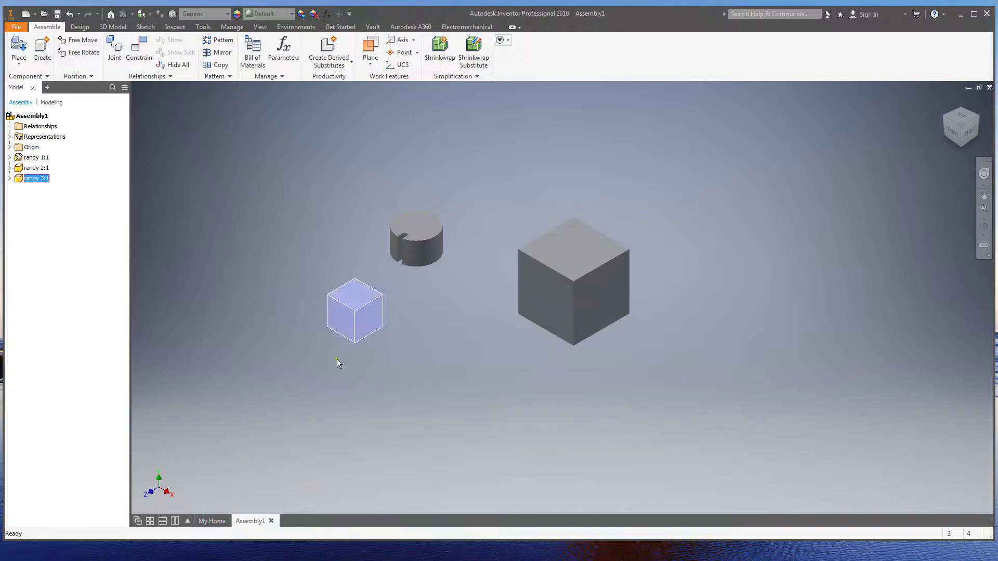
- Mate the small cube's front-right side face to the large cube's top face with a 0.000 in offset
click(143, 48)
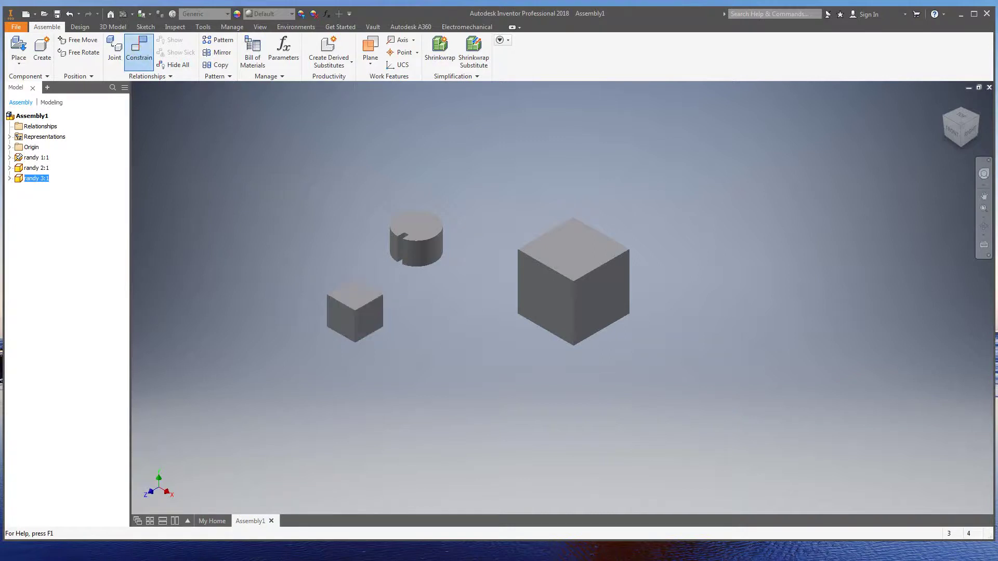
drag(0, 113, 262, 111)
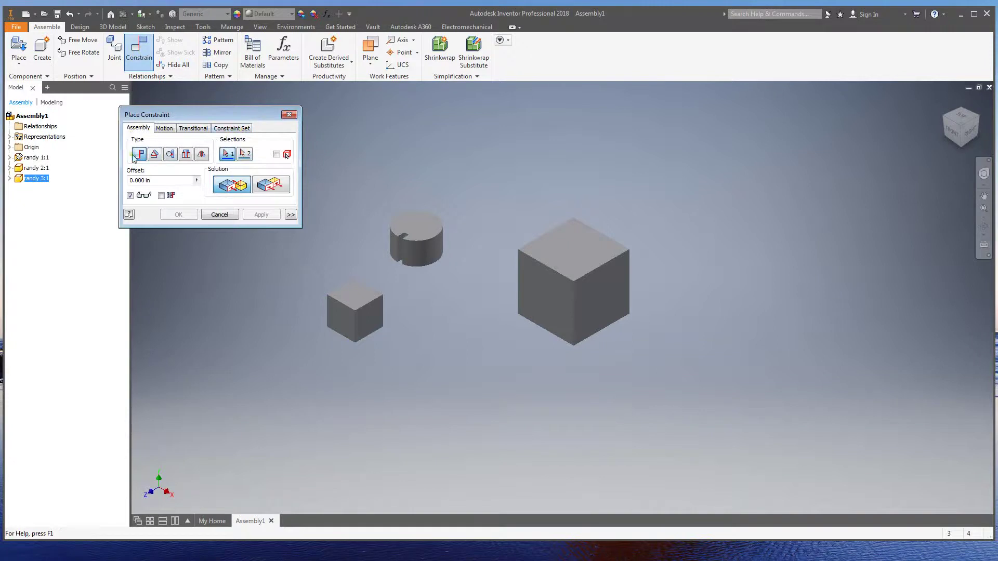
click(166, 129)
click(193, 129)
click(220, 129)
click(144, 130)
click(369, 323)
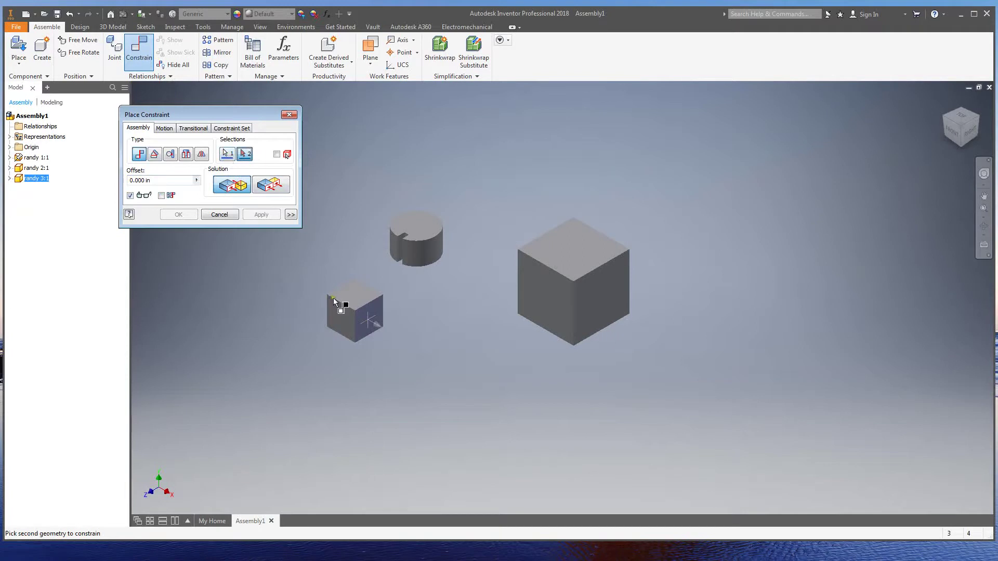
click(573, 249)
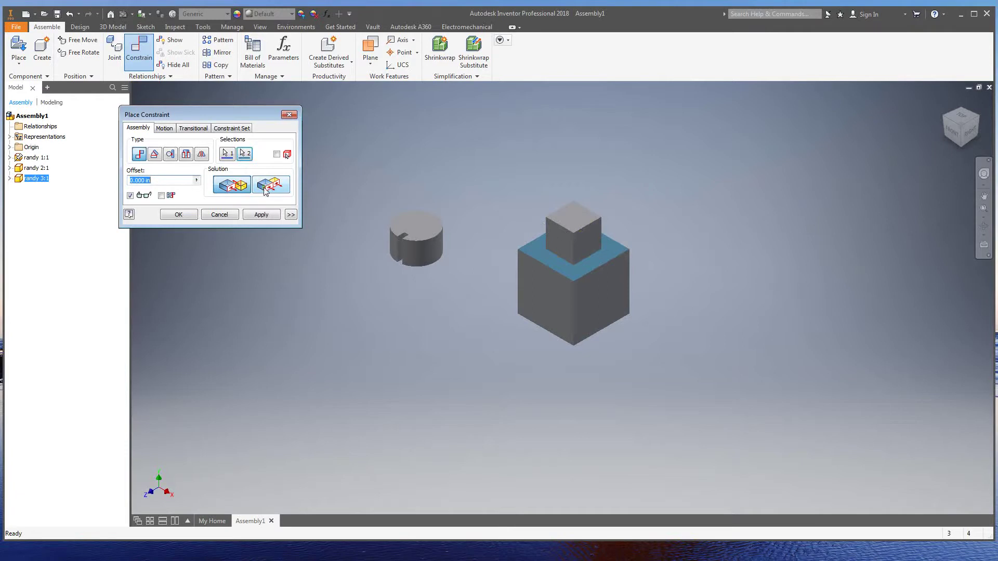
click(234, 187)
click(259, 215)
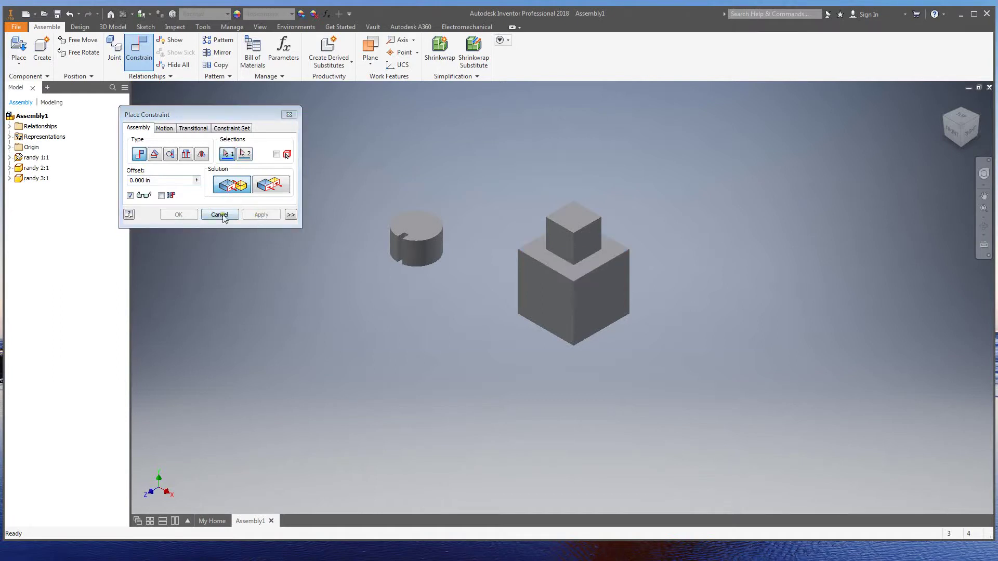
click(234, 214)
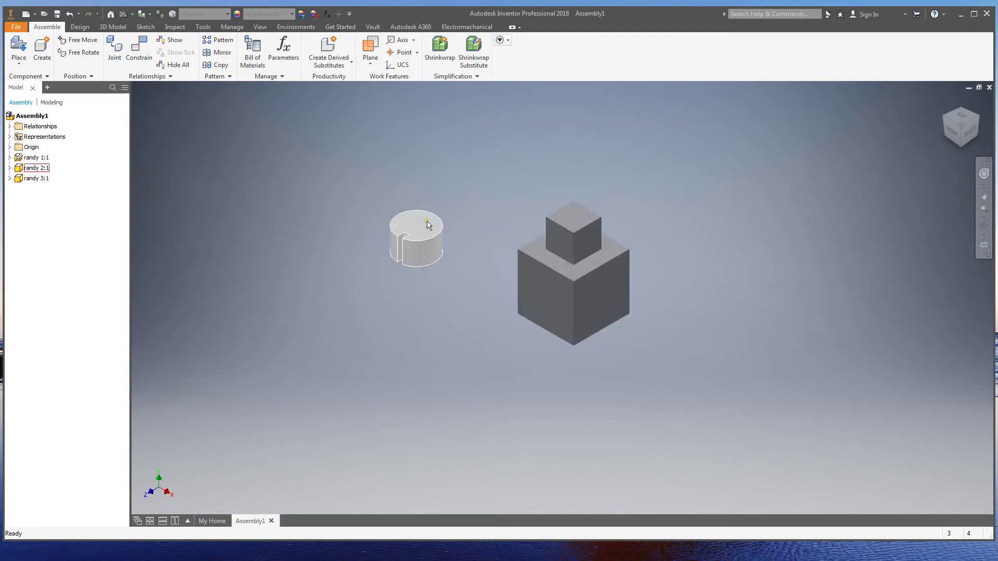
- Try mating the slotted cylinder's flat top face to the large cube's front-left face, slide it along that face, and undo the mate
click(140, 52)
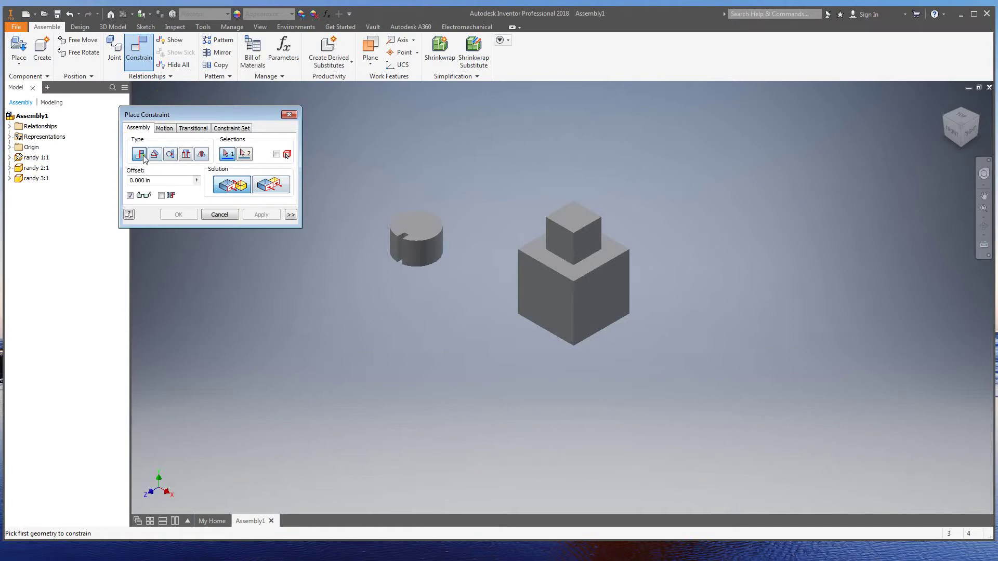
click(428, 227)
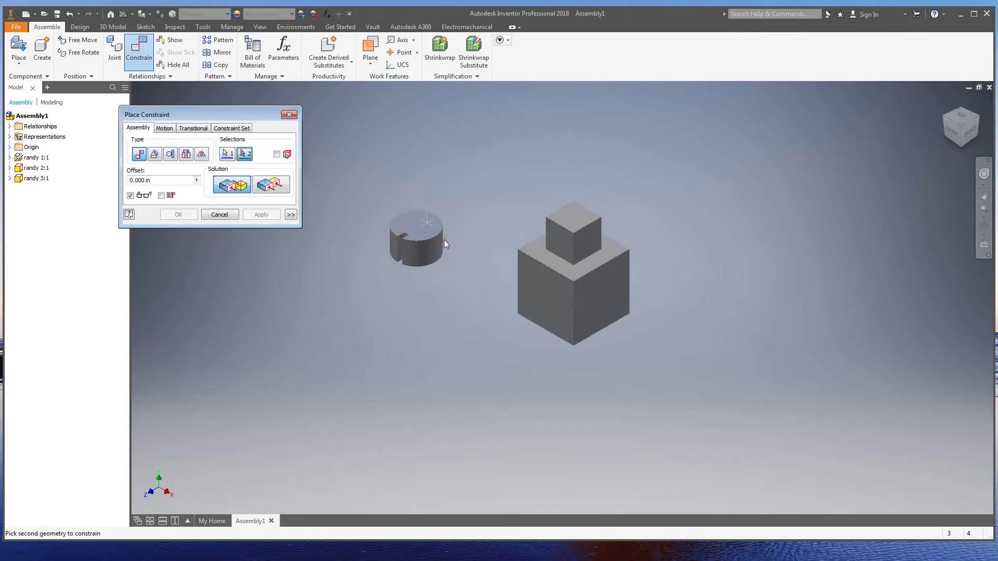
click(544, 298)
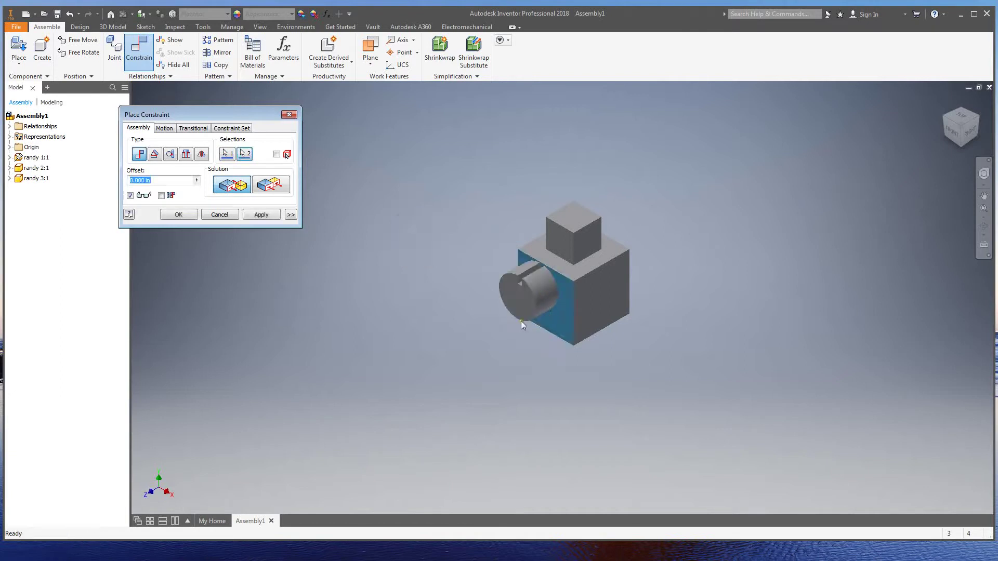
click(532, 297)
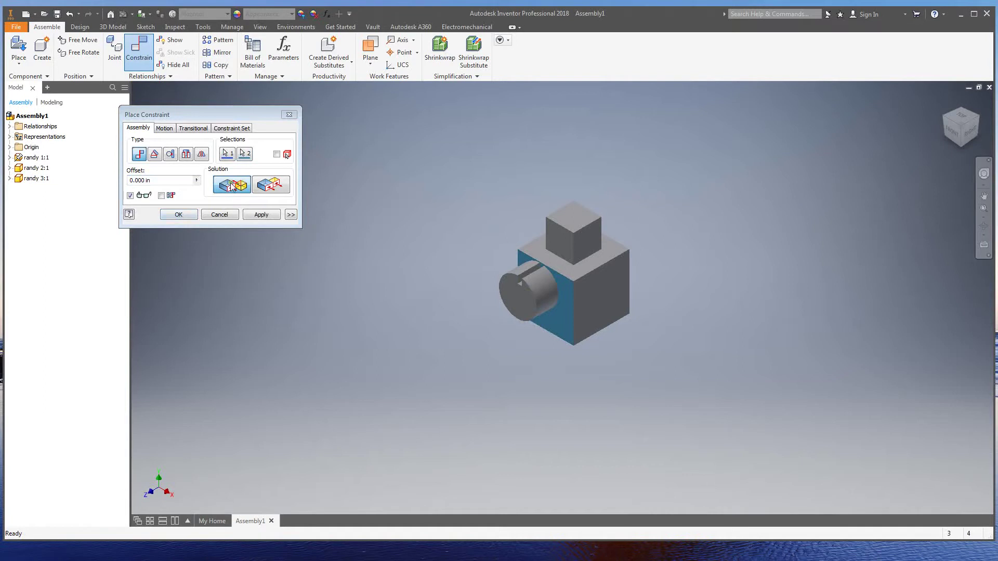
click(179, 215)
click(540, 287)
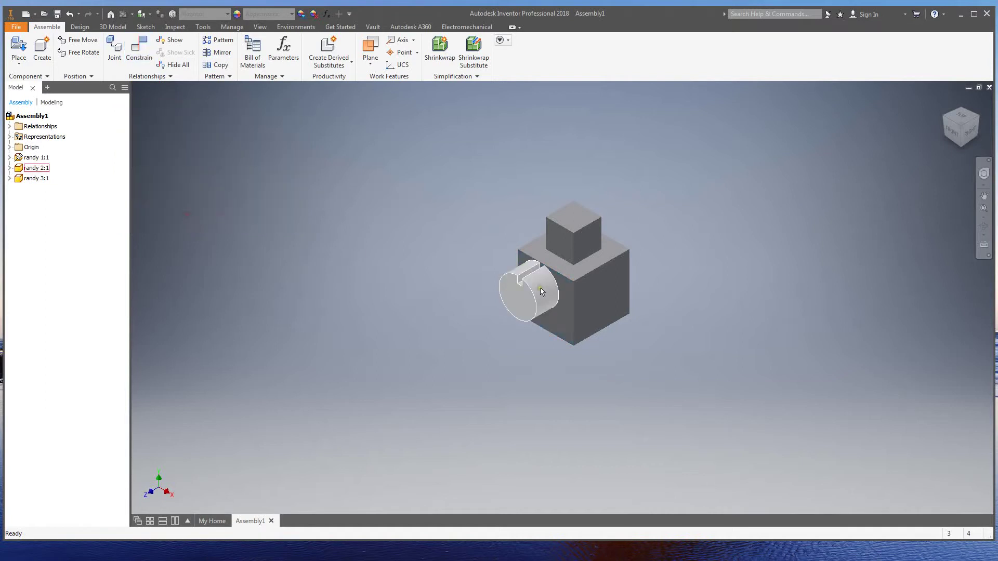
drag(541, 288, 542, 301)
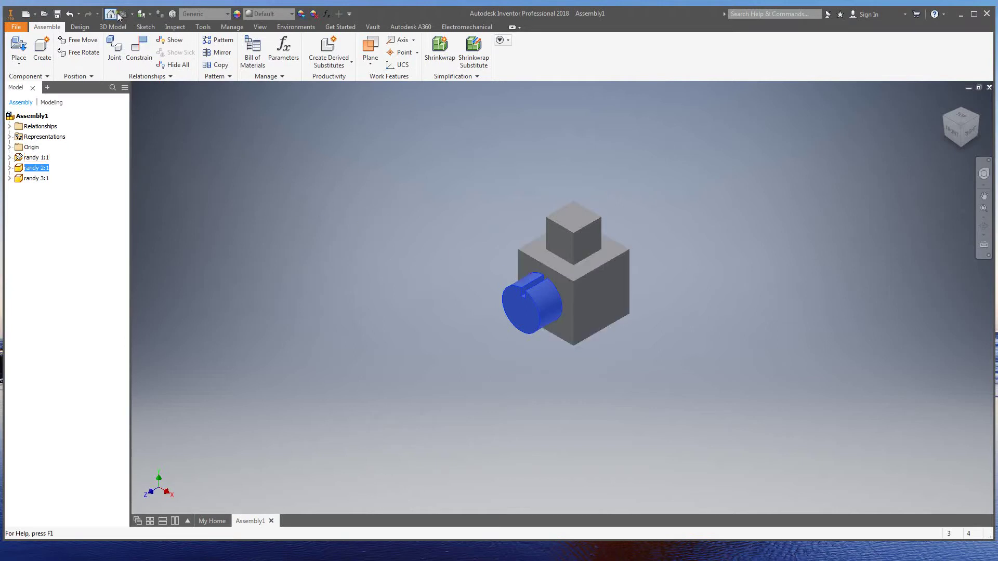
click(69, 14)
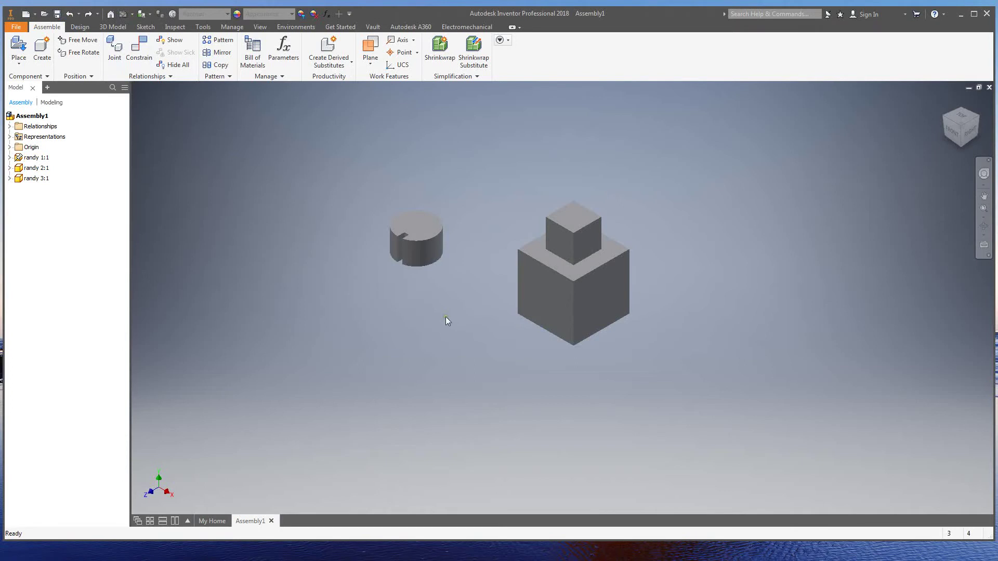
- Mate the slotted cylinder's flat top face to the small cube's upper face with an offset of -.2 in
click(136, 50)
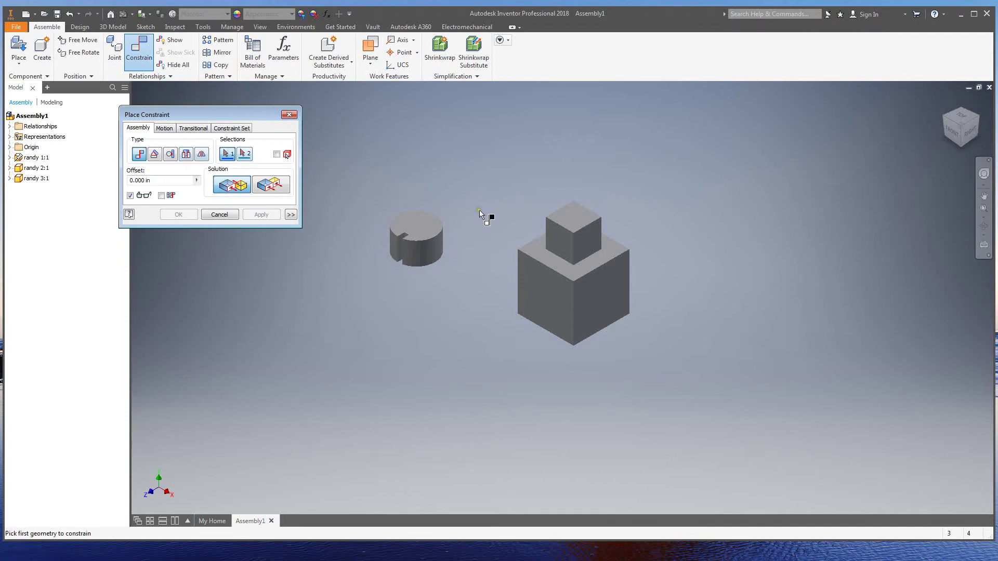
click(421, 231)
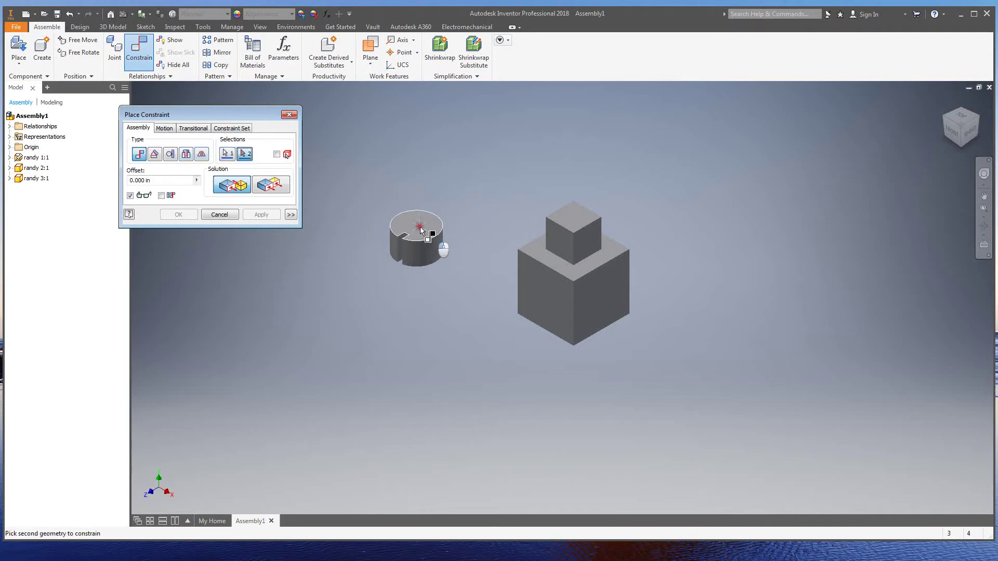
click(577, 220)
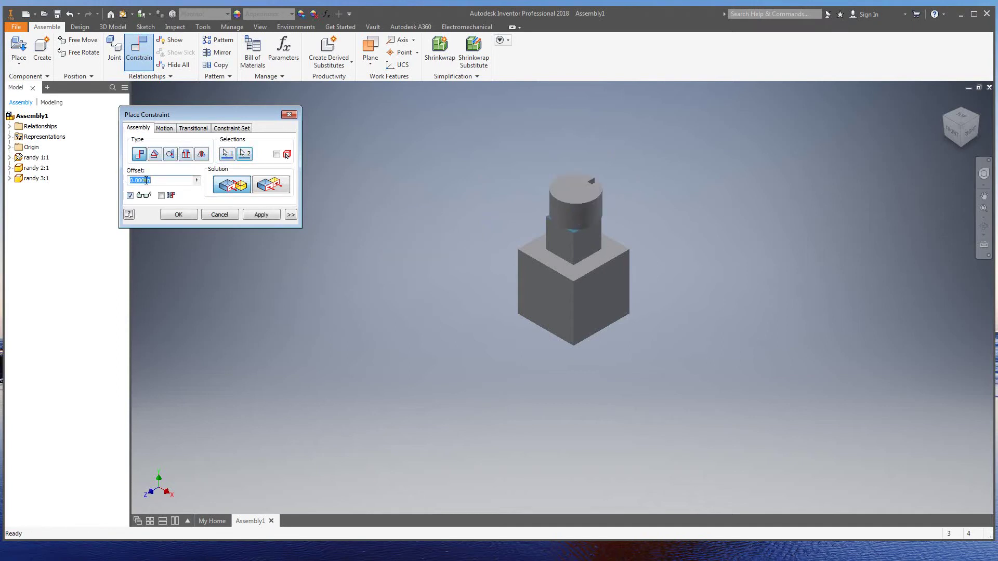
text(-.2)
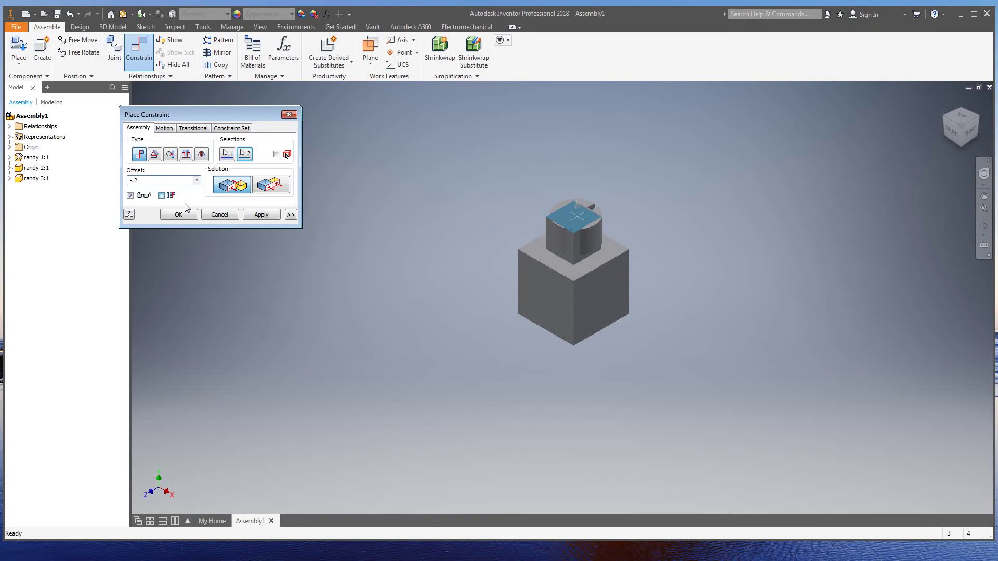
click(263, 214)
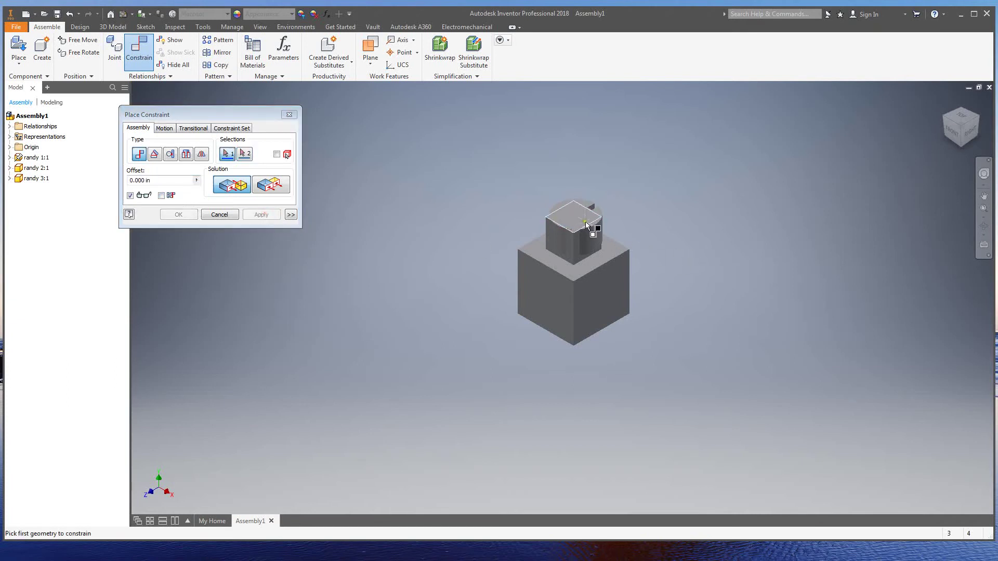